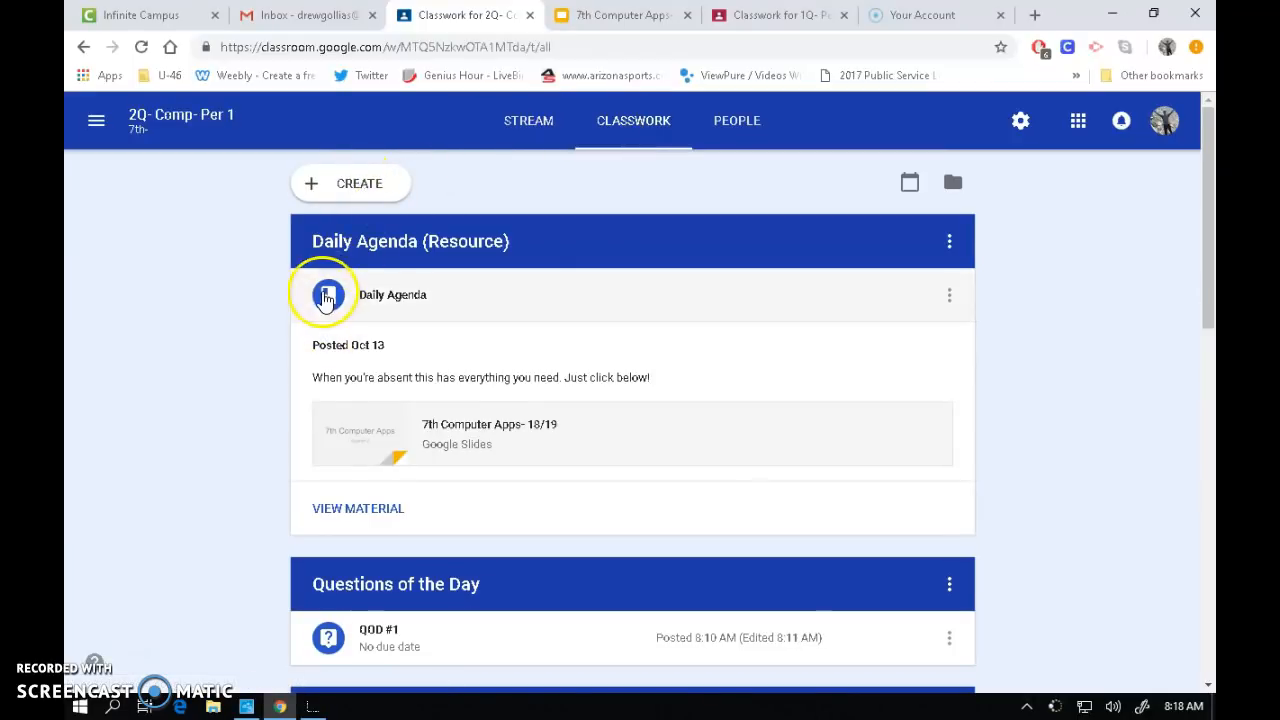
Check which post types can be created on the 2Q- Comp- Per 1 classwork page, and close the list
{"action": "left_click", "coordinate": [349, 204]}
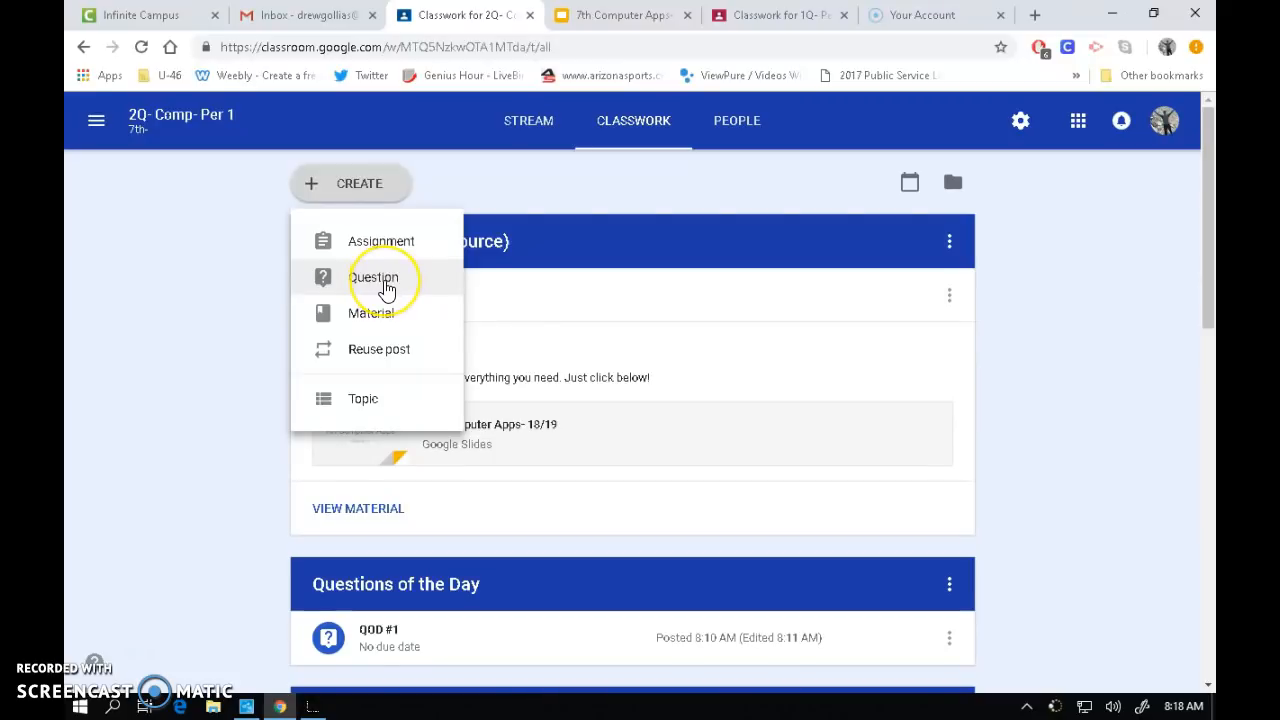
{"action": "left_click", "coordinate": [385, 320]}
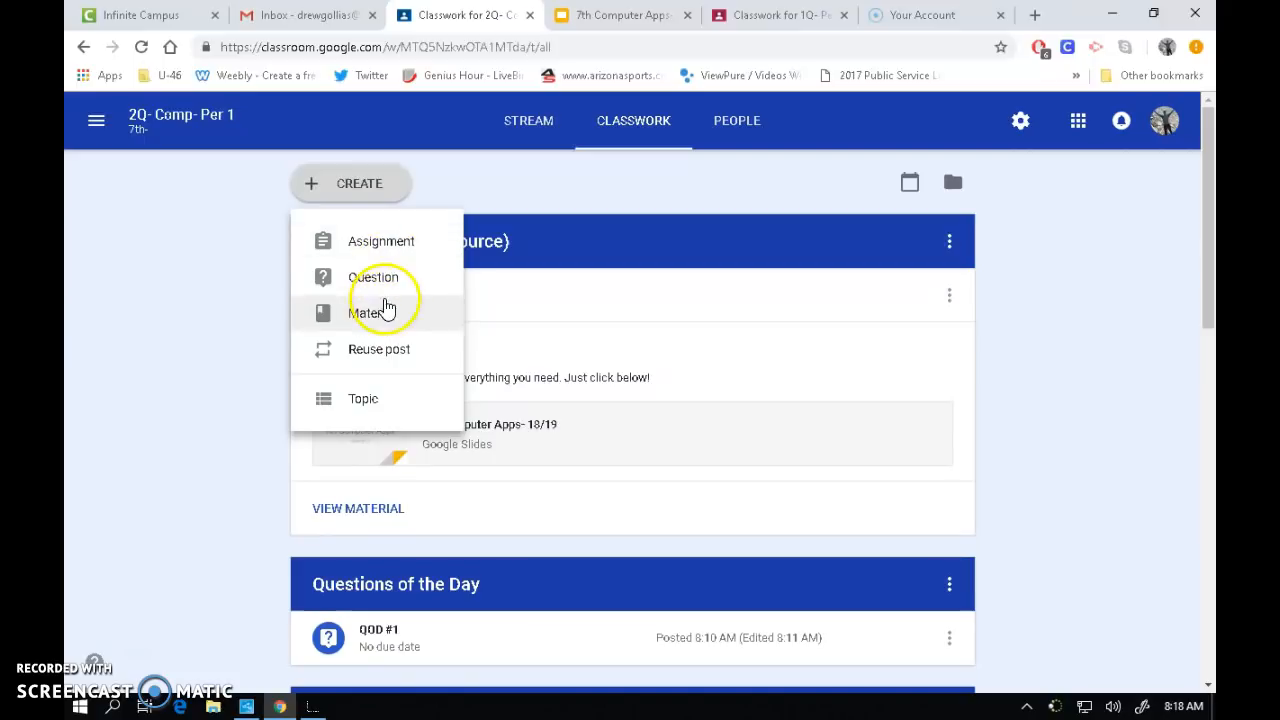
{"action": "left_click", "coordinate": [243, 257]}
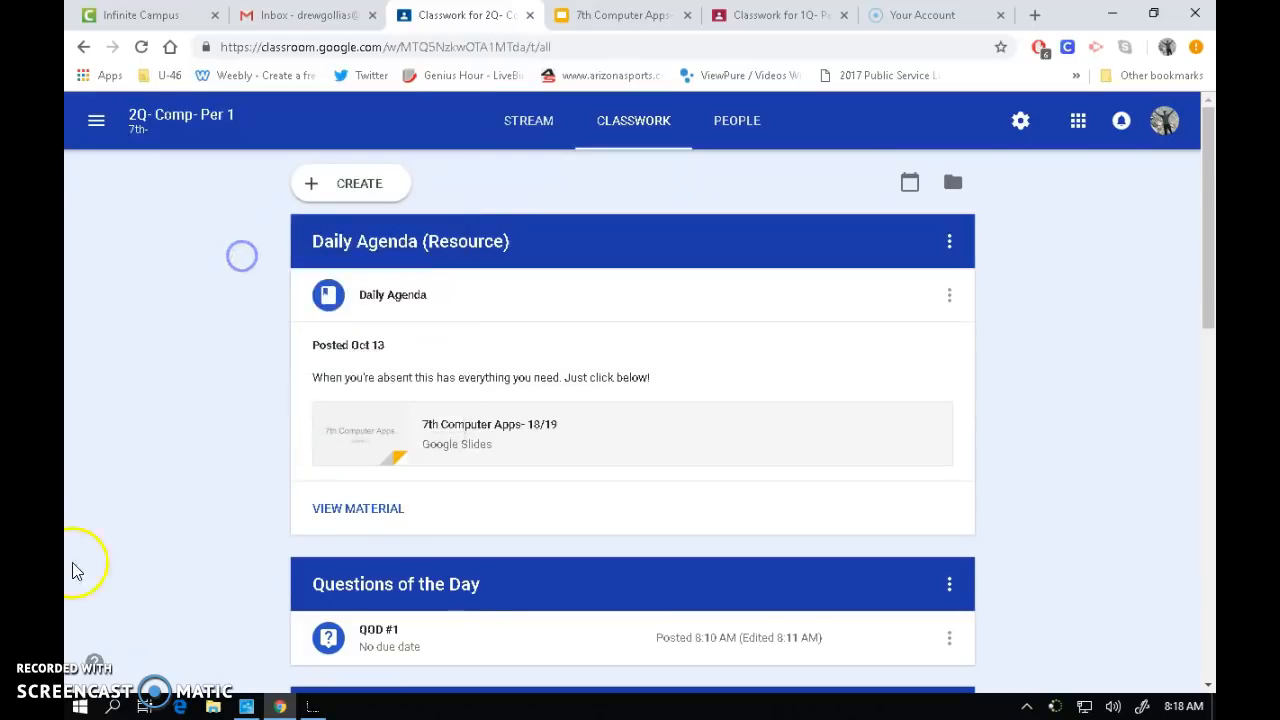
{"action": "left_click", "coordinate": [100, 650]}
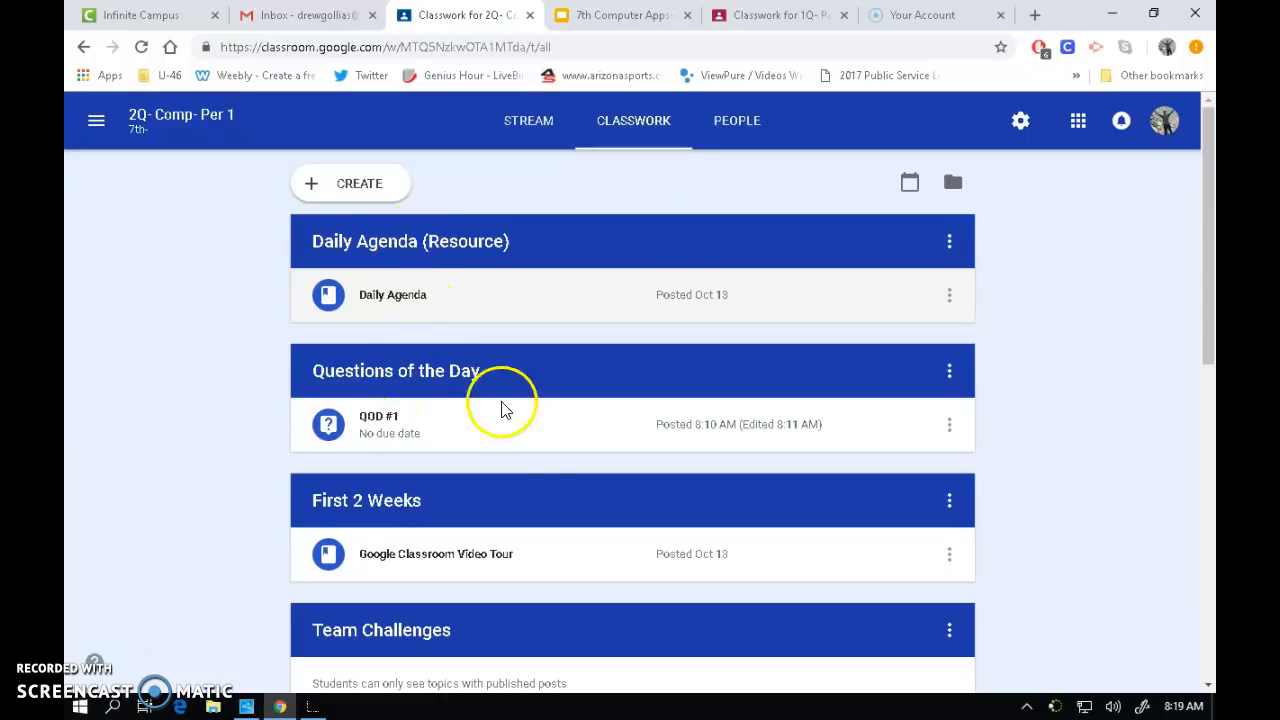
Look through the classwork topics of 2Q- Comp- Per 1, from Daily Agenda to Rubrics, and return to the start
{"action": "scroll", "coordinate": [503, 409], "scroll_direction": "down", "scroll_amount": 1}
{"action": "scroll", "coordinate": [432, 412], "scroll_direction": "down", "scroll_amount": 3}
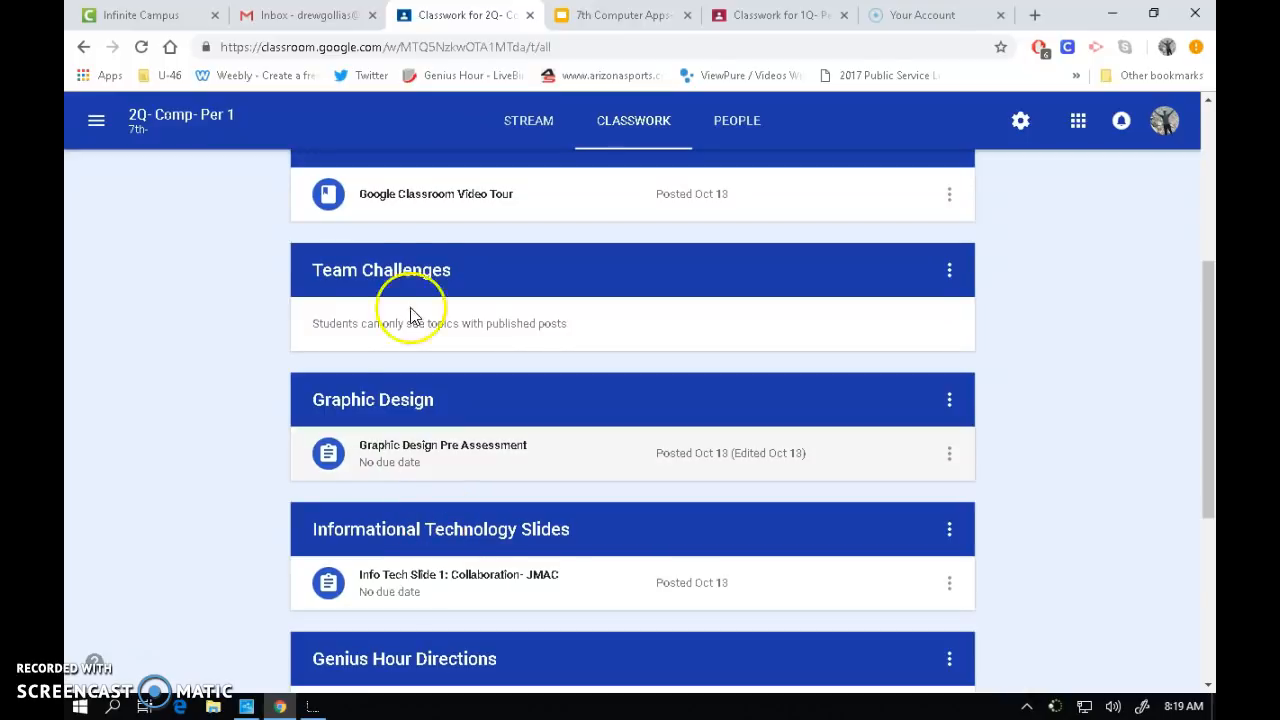
{"action": "scroll", "coordinate": [520, 465], "scroll_direction": "down", "scroll_amount": 3}
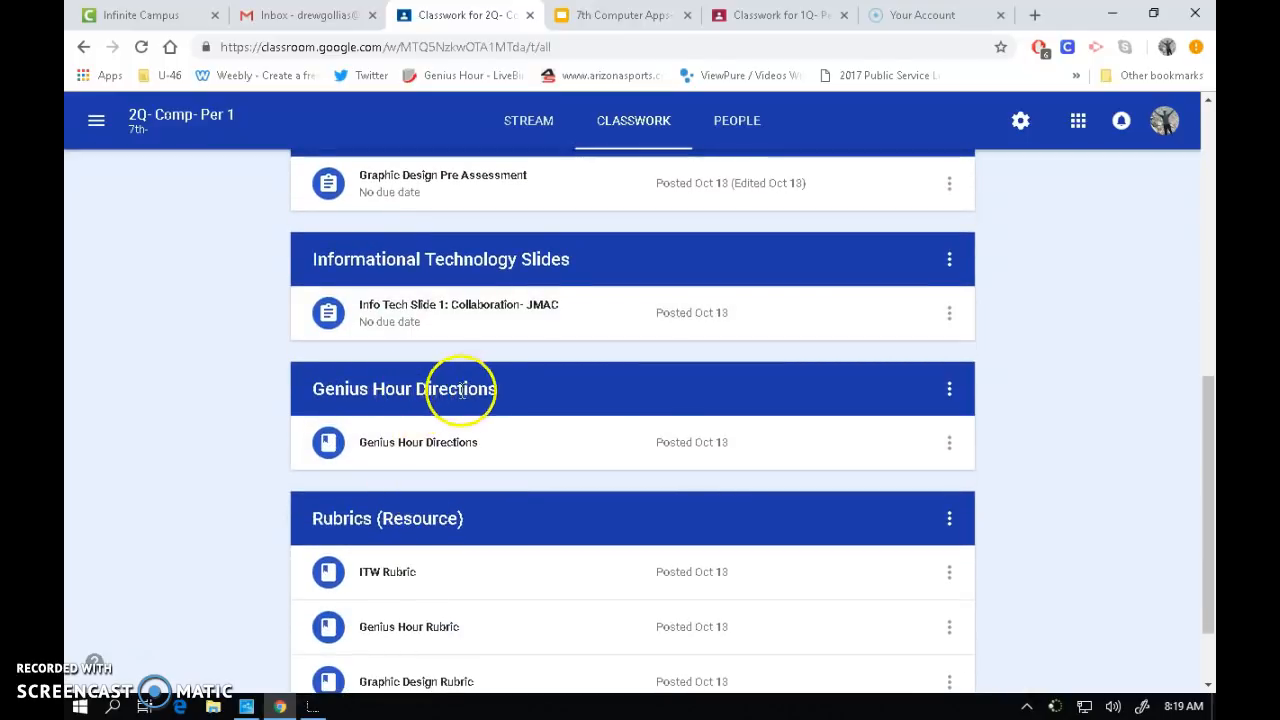
{"action": "scroll", "coordinate": [460, 472], "scroll_direction": "up", "scroll_amount": 10}
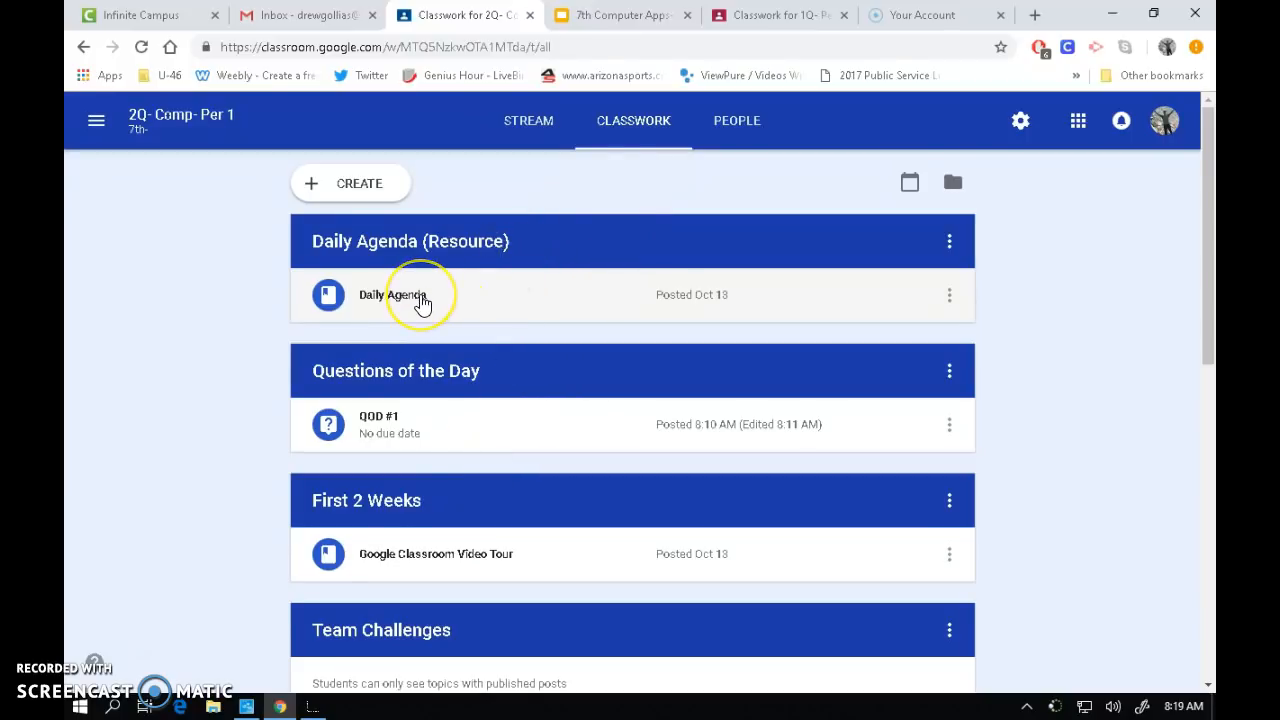
Switch to the 7th Computer Apps- 18/19 slides and view the daily agendas for Day 2 and Day 3
{"action": "left_click", "coordinate": [640, 14]}
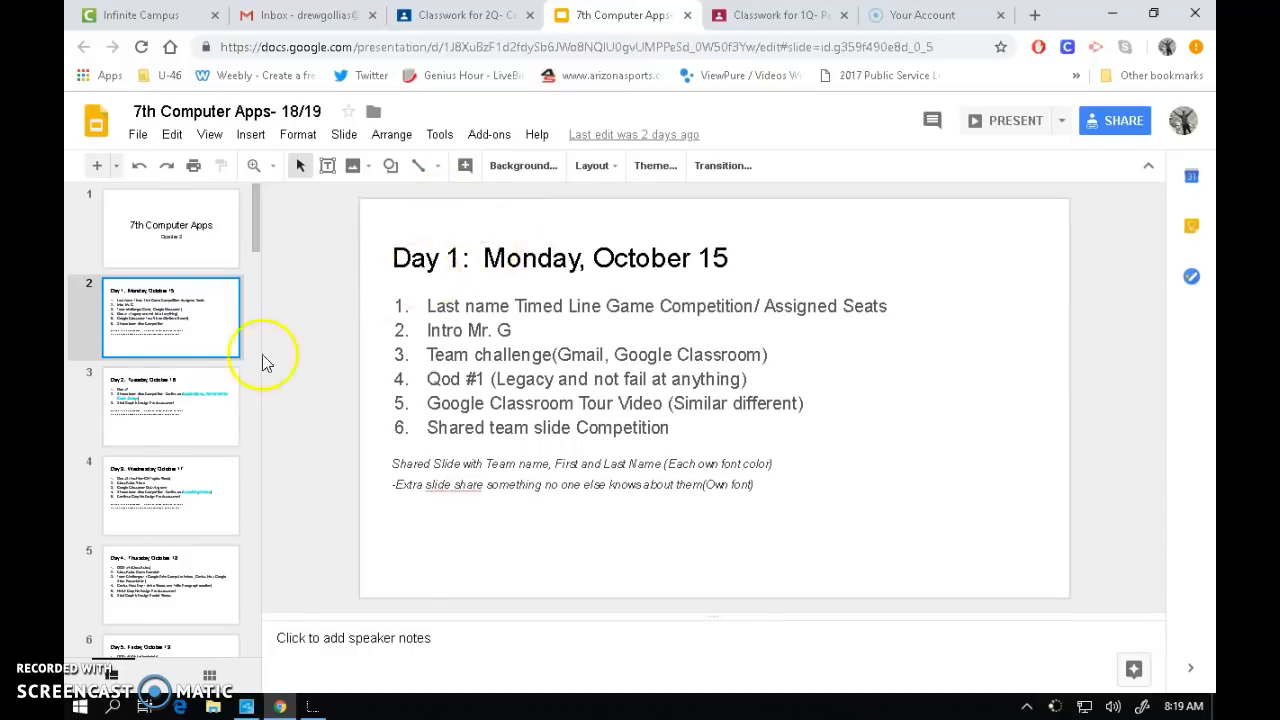
{"action": "left_click", "coordinate": [200, 391]}
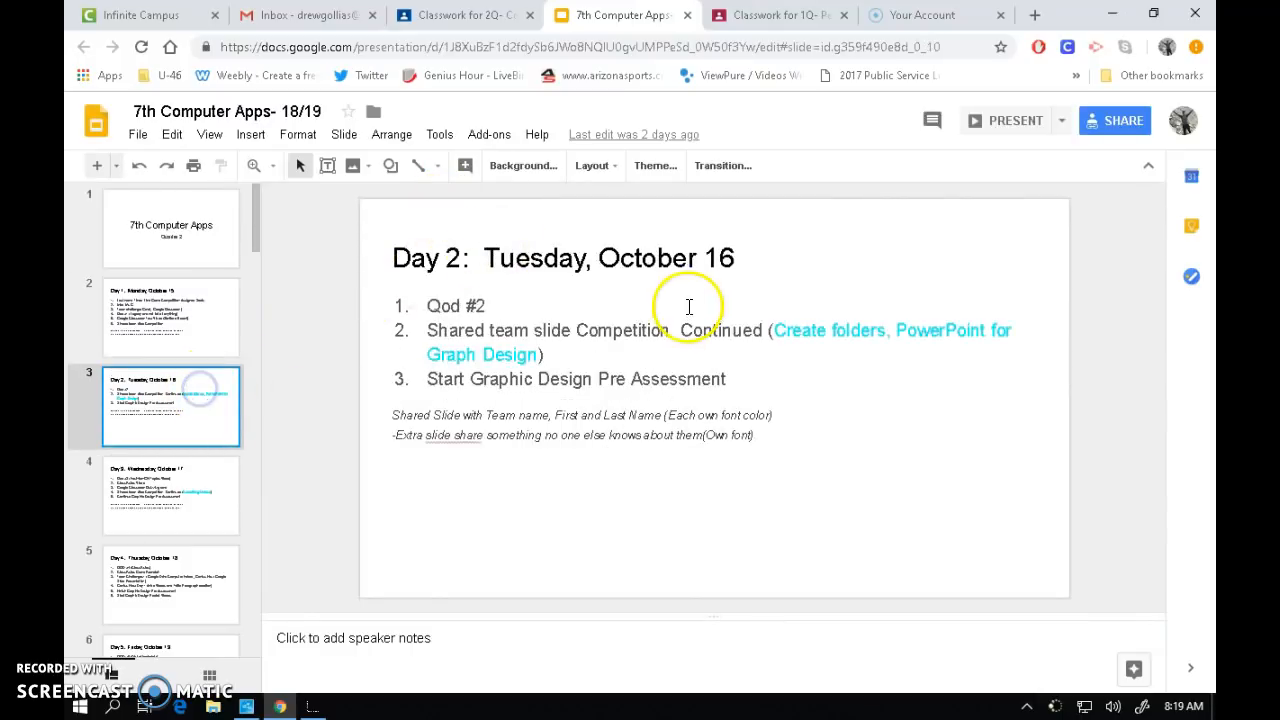
{"action": "left_click", "coordinate": [198, 491]}
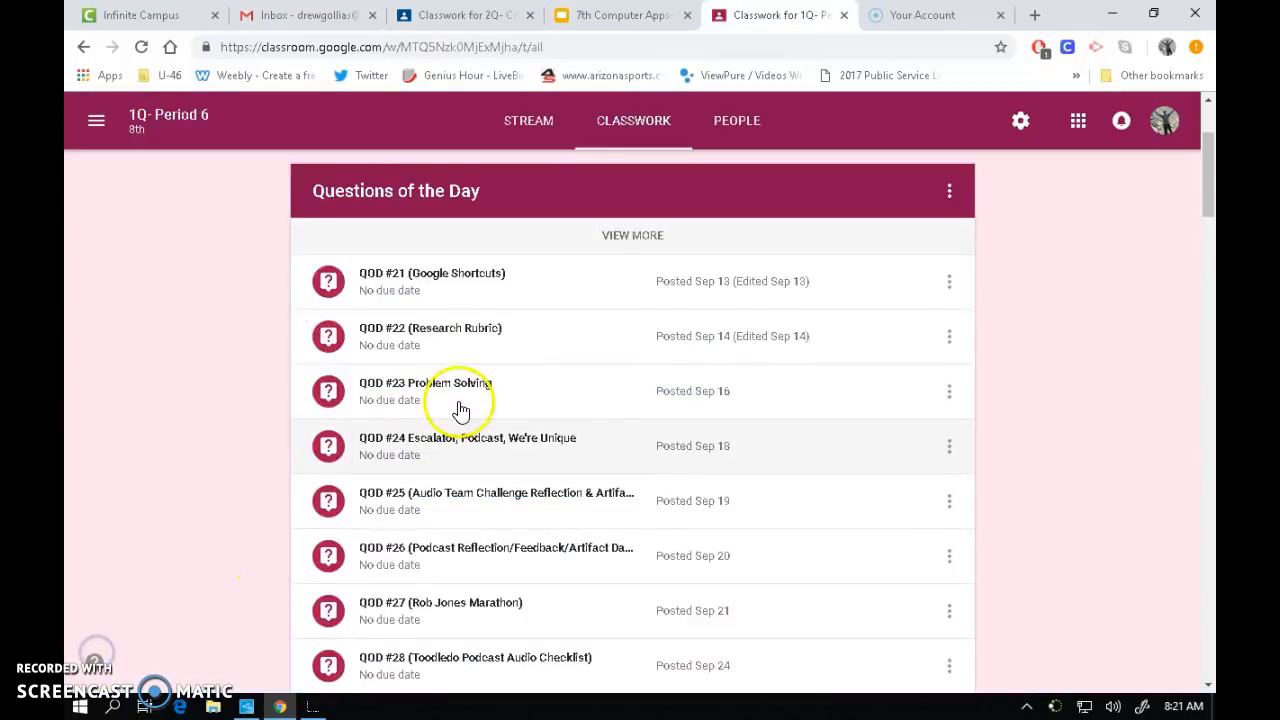
Look through the Questions of the Day posts in the 1Q- Period 6 class, down to the Graphic Design topic
{"action": "scroll", "coordinate": [545, 365], "scroll_direction": "down", "scroll_amount": 12}
{"action": "scroll", "coordinate": [540, 390], "scroll_direction": "down", "scroll_amount": 3}
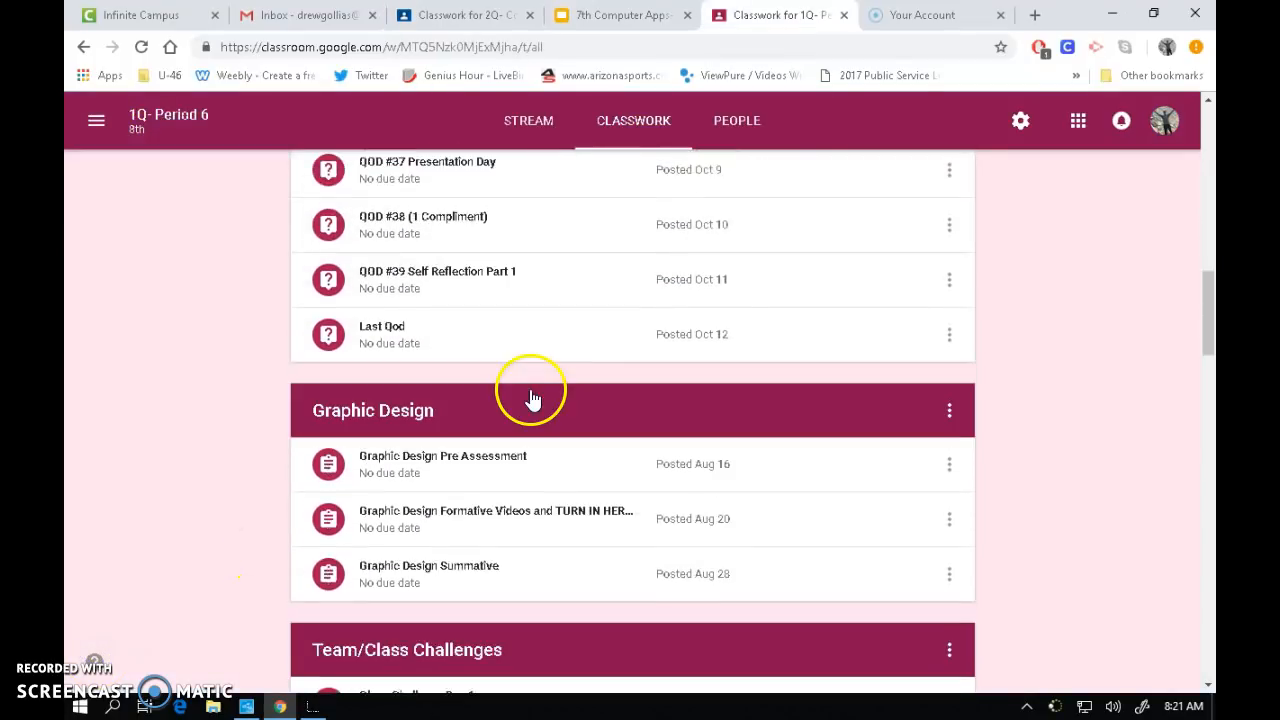
{"action": "scroll", "coordinate": [548, 337], "scroll_direction": "up", "scroll_amount": 2}
{"action": "scroll", "coordinate": [560, 338], "scroll_direction": "down", "scroll_amount": 2}
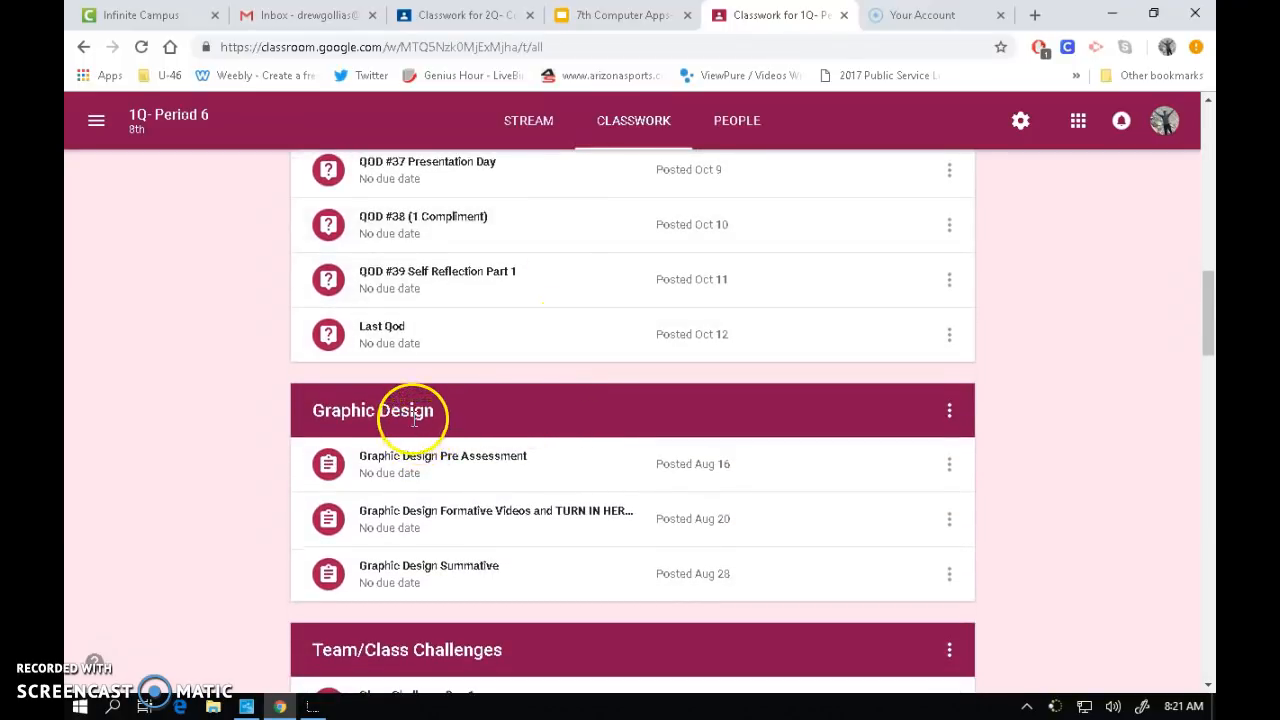
Expand the Graphic Design Formative Videos assignment, examine its attached tutorial videos through to the turnin video, and collapse it
{"action": "left_click", "coordinate": [421, 517]}
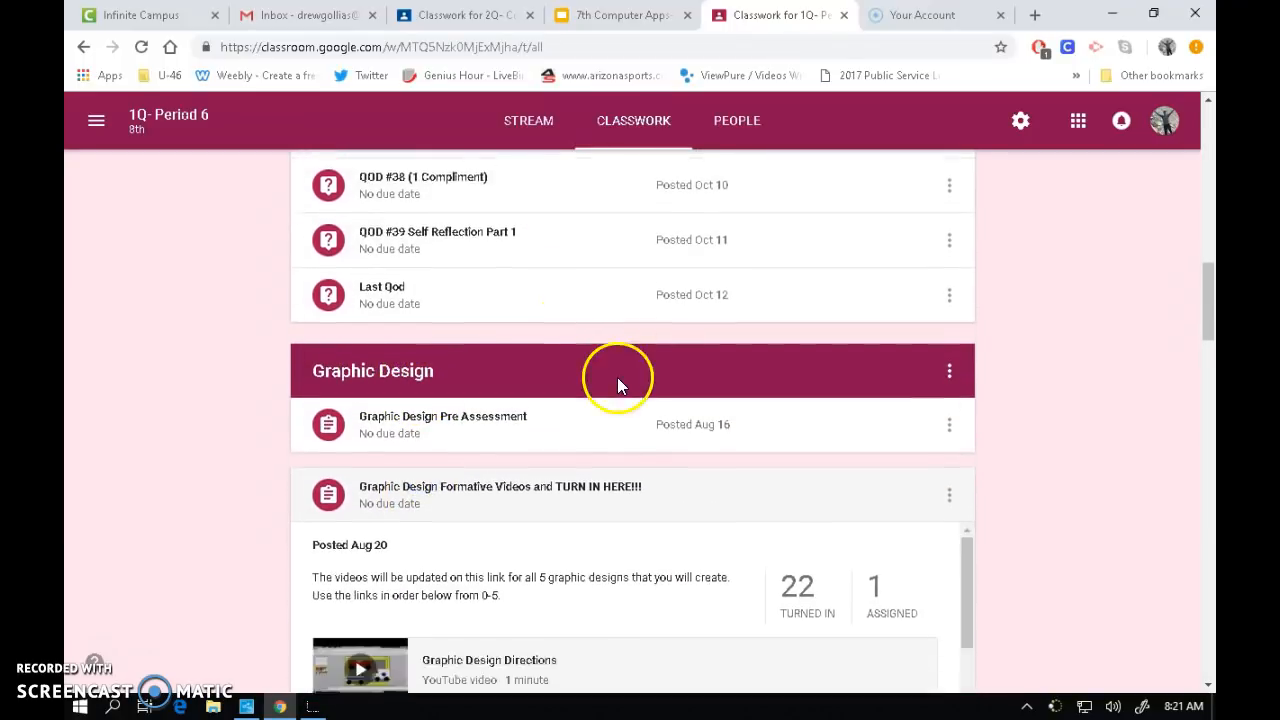
{"action": "scroll", "coordinate": [617, 380], "scroll_direction": "down", "scroll_amount": 3}
{"action": "scroll", "coordinate": [800, 370], "scroll_direction": "down", "scroll_amount": 1}
{"action": "scroll", "coordinate": [563, 357], "scroll_direction": "down", "scroll_amount": 3}
{"action": "scroll", "coordinate": [563, 357], "scroll_direction": "up", "scroll_amount": 3}
{"action": "scroll", "coordinate": [511, 370], "scroll_direction": "down", "scroll_amount": 1}
{"action": "scroll", "coordinate": [511, 372], "scroll_direction": "down", "scroll_amount": 1}
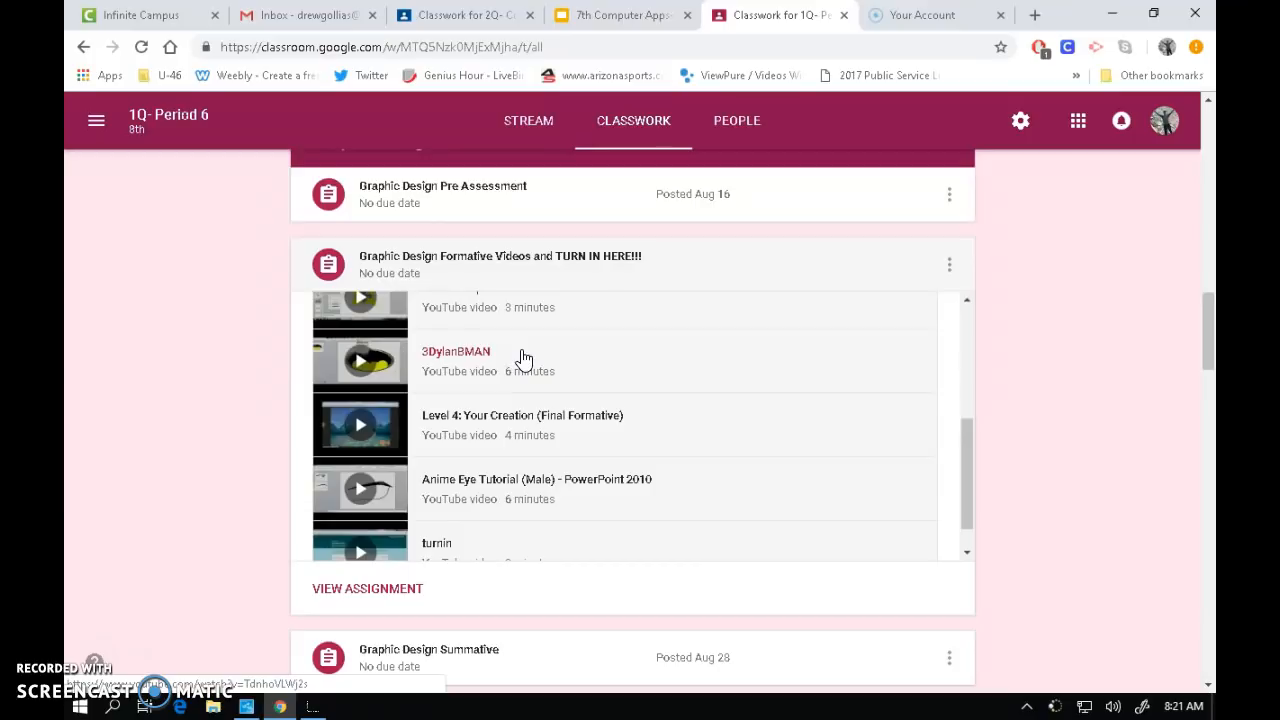
{"action": "scroll", "coordinate": [545, 335], "scroll_direction": "up", "scroll_amount": 1}
{"action": "scroll", "coordinate": [565, 383], "scroll_direction": "down", "scroll_amount": 1}
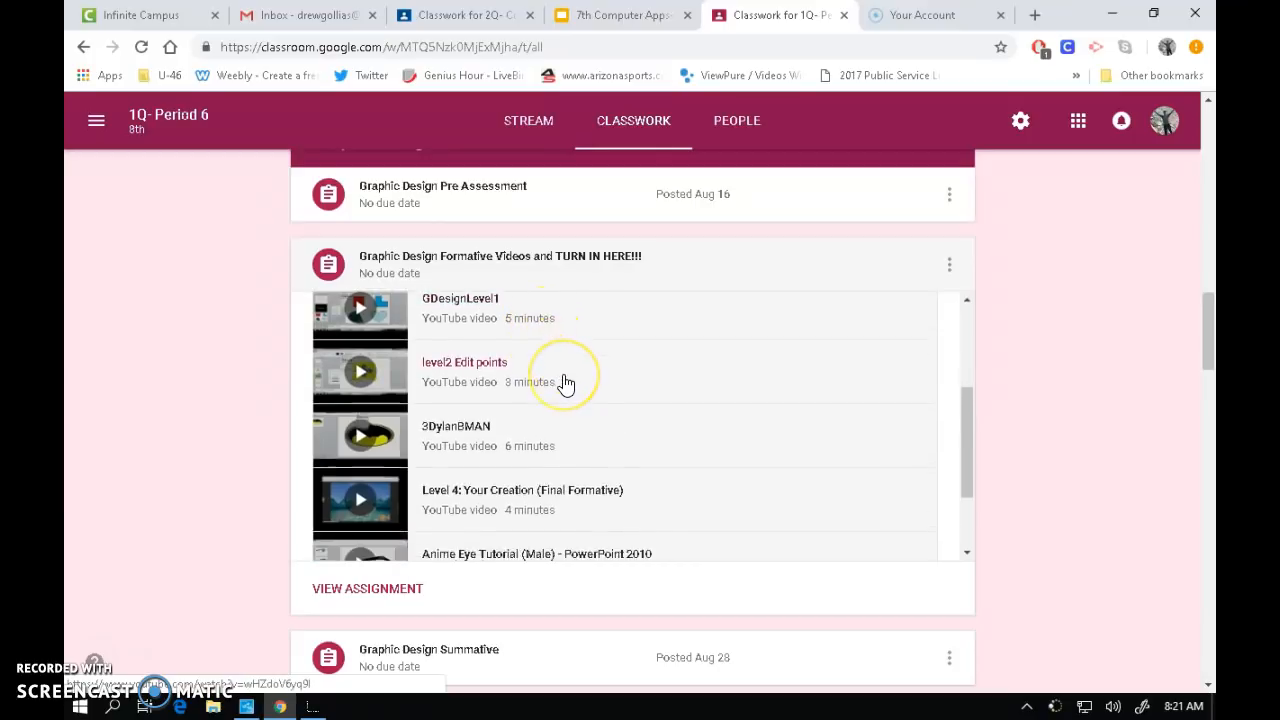
{"action": "scroll", "coordinate": [565, 383], "scroll_direction": "down", "scroll_amount": 2}
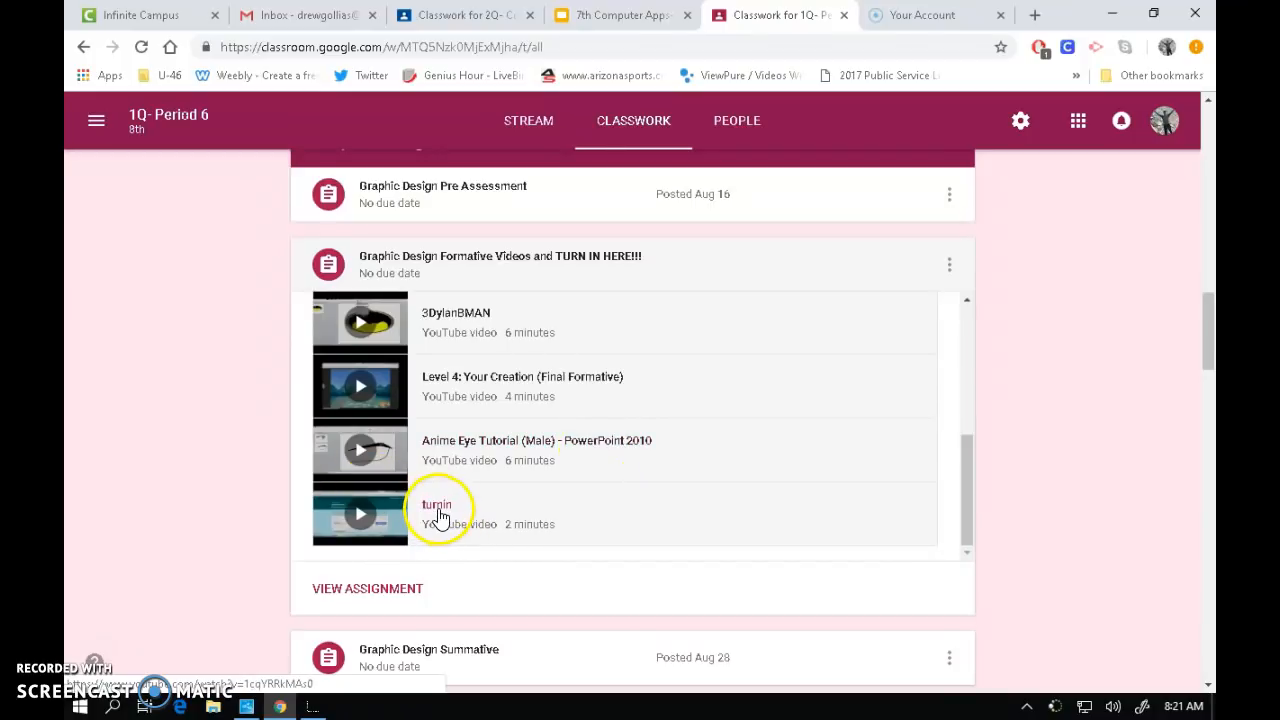
{"action": "left_click", "coordinate": [452, 277]}
{"action": "left_click", "coordinate": [403, 308]}
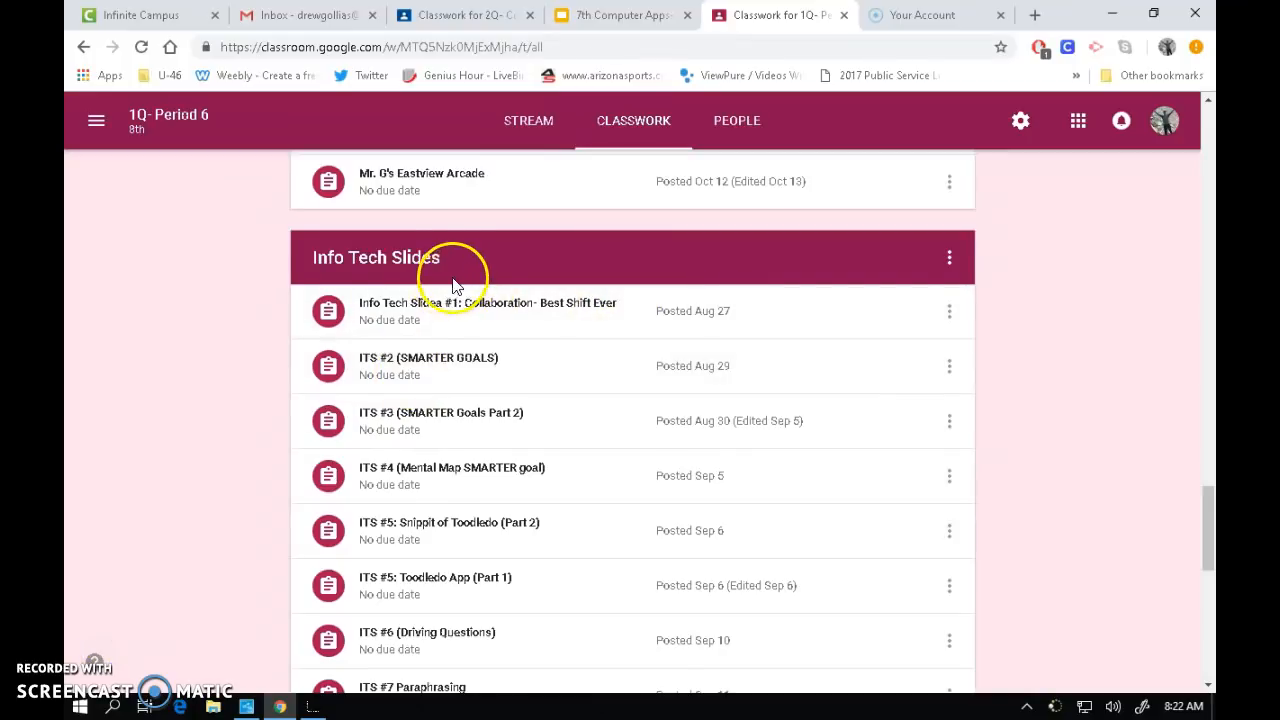
Review the Info Tech Slides assignments and expand ITS Turn In Here to read its table of contents
{"action": "scroll", "coordinate": [455, 283], "scroll_direction": "down", "scroll_amount": 1}
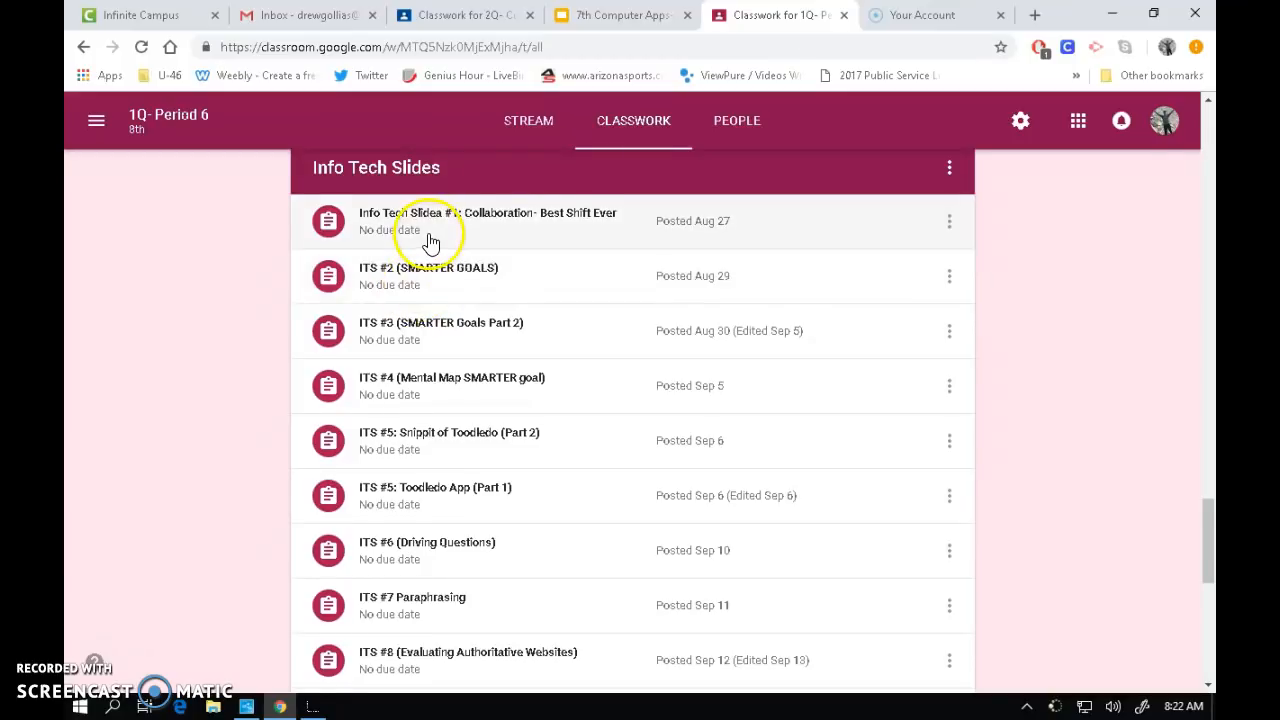
{"action": "scroll", "coordinate": [426, 255], "scroll_direction": "down", "scroll_amount": 1}
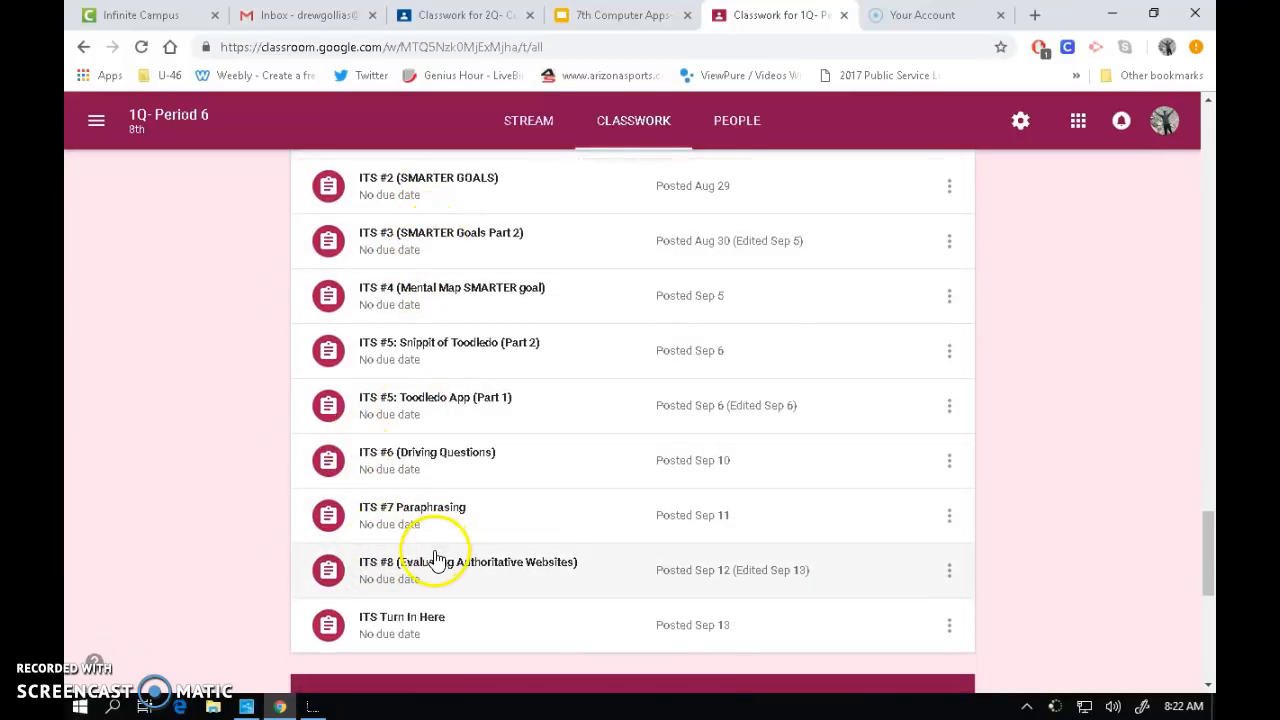
{"action": "scroll", "coordinate": [524, 482], "scroll_direction": "down", "scroll_amount": 1}
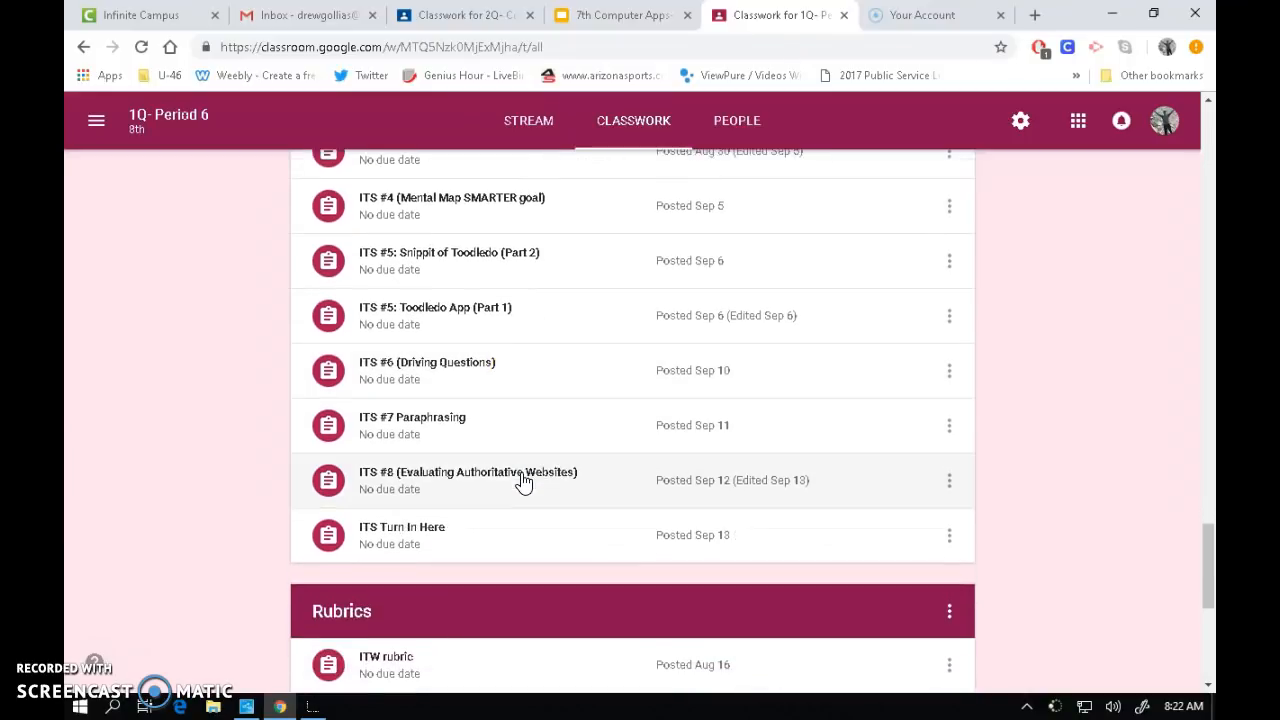
{"action": "left_click", "coordinate": [406, 527]}
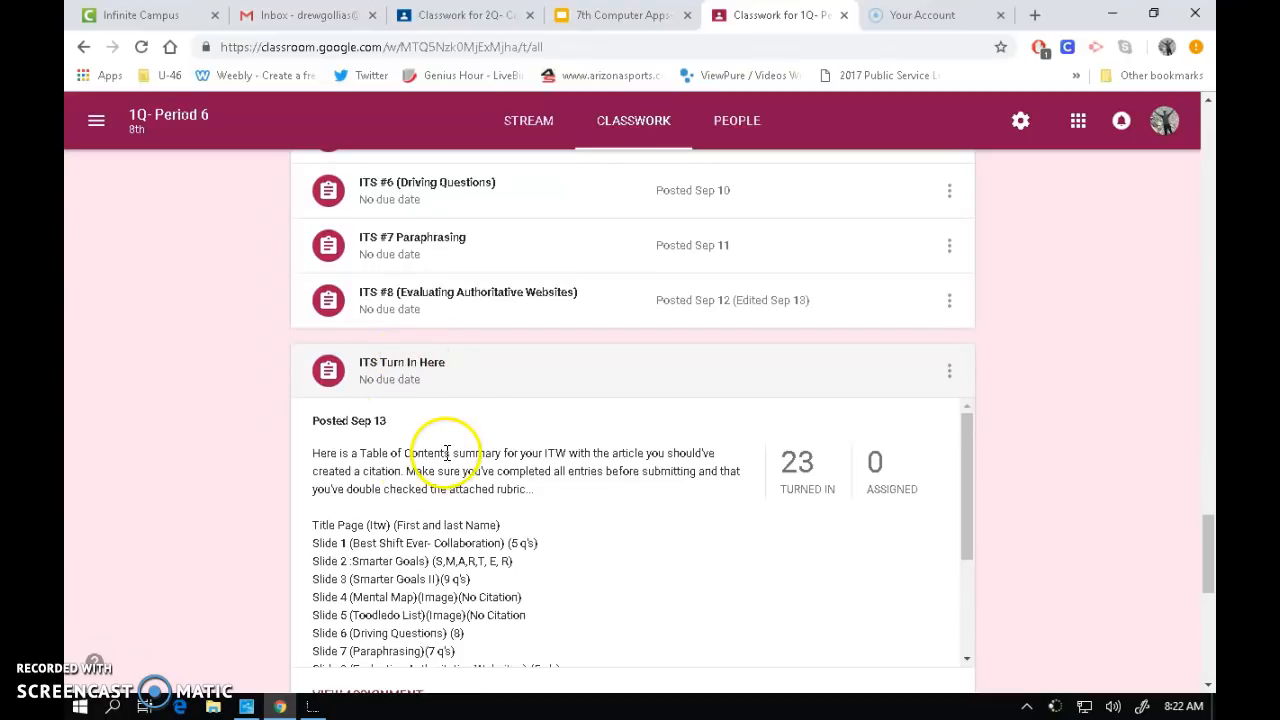
{"action": "scroll", "coordinate": [443, 418], "scroll_direction": "down", "scroll_amount": 3}
{"action": "scroll", "coordinate": [495, 435], "scroll_direction": "up", "scroll_amount": 3}
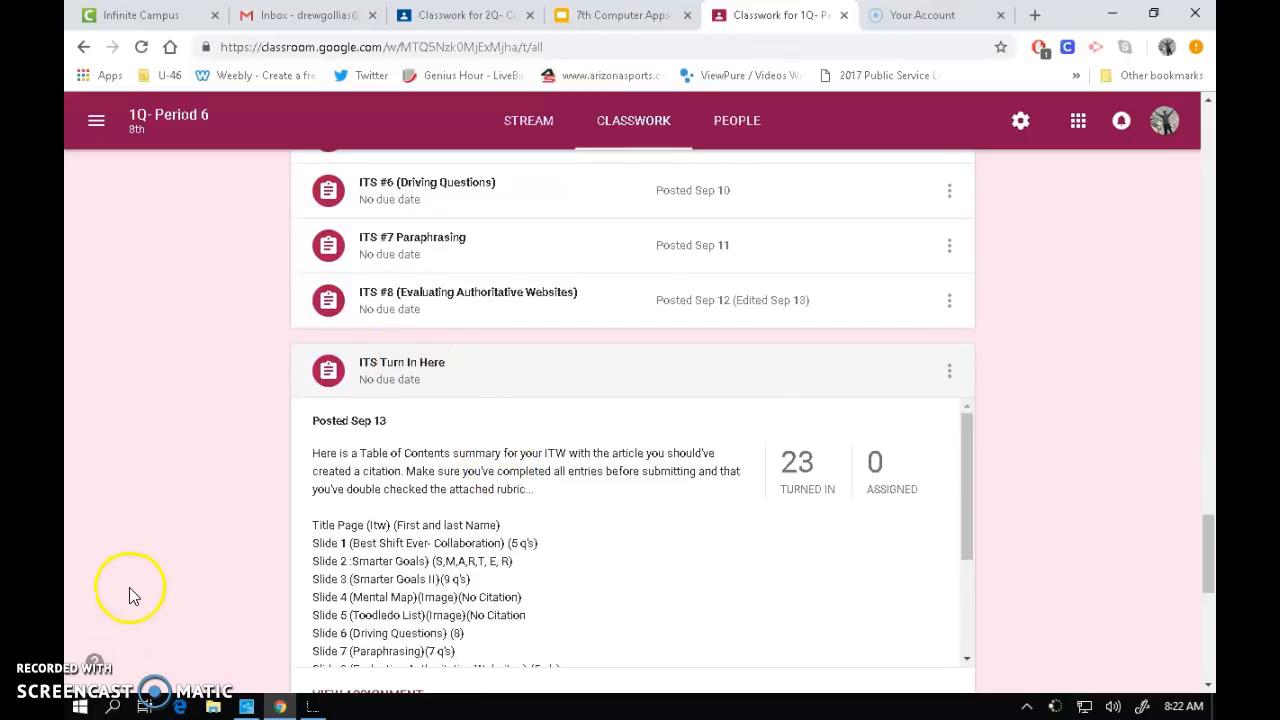
{"action": "left_click", "coordinate": [95, 660]}
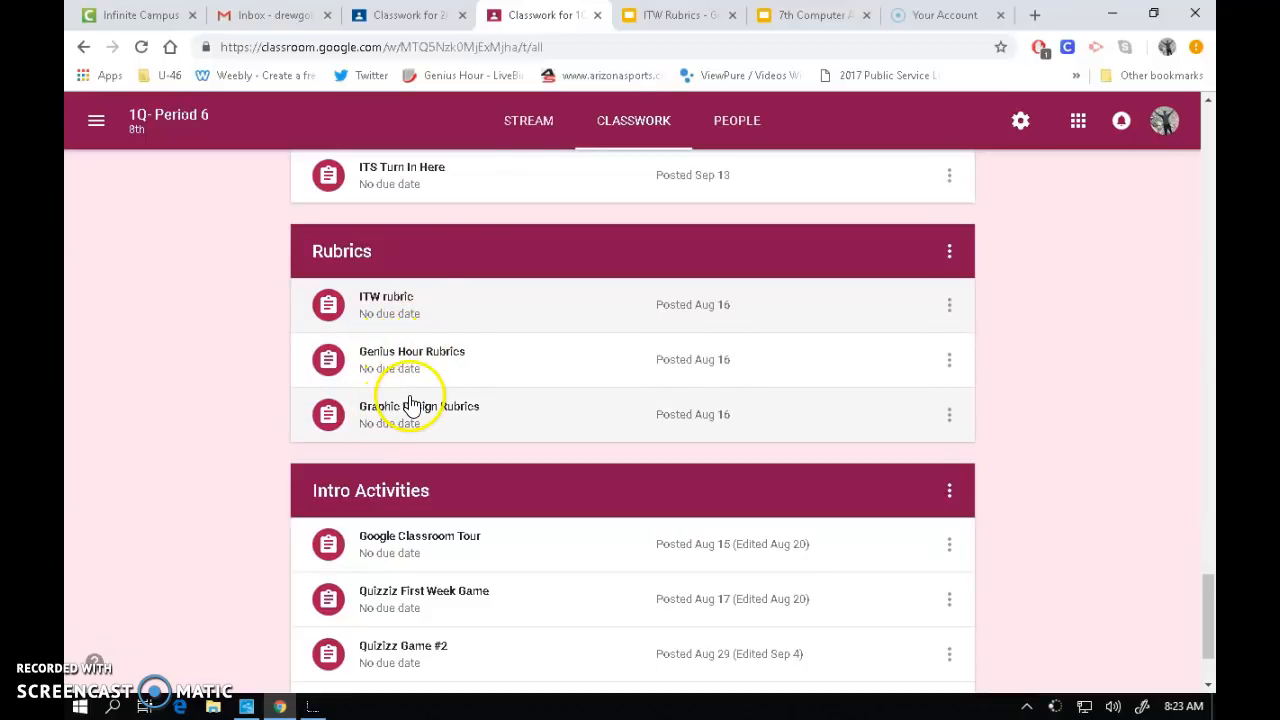
View the answers and citations rubric slides in the ITW Rubrics presentation, and return to the 1Q classwork page
{"action": "left_click", "coordinate": [666, 22]}
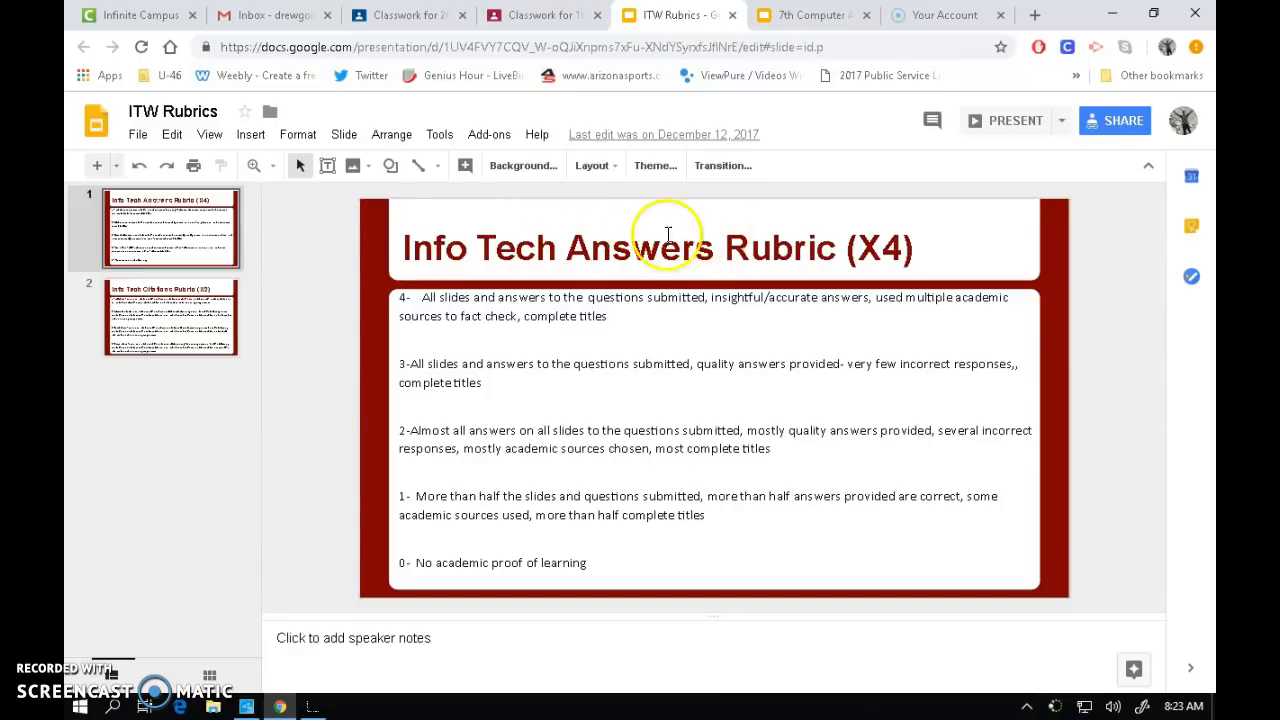
{"action": "left_click", "coordinate": [146, 318]}
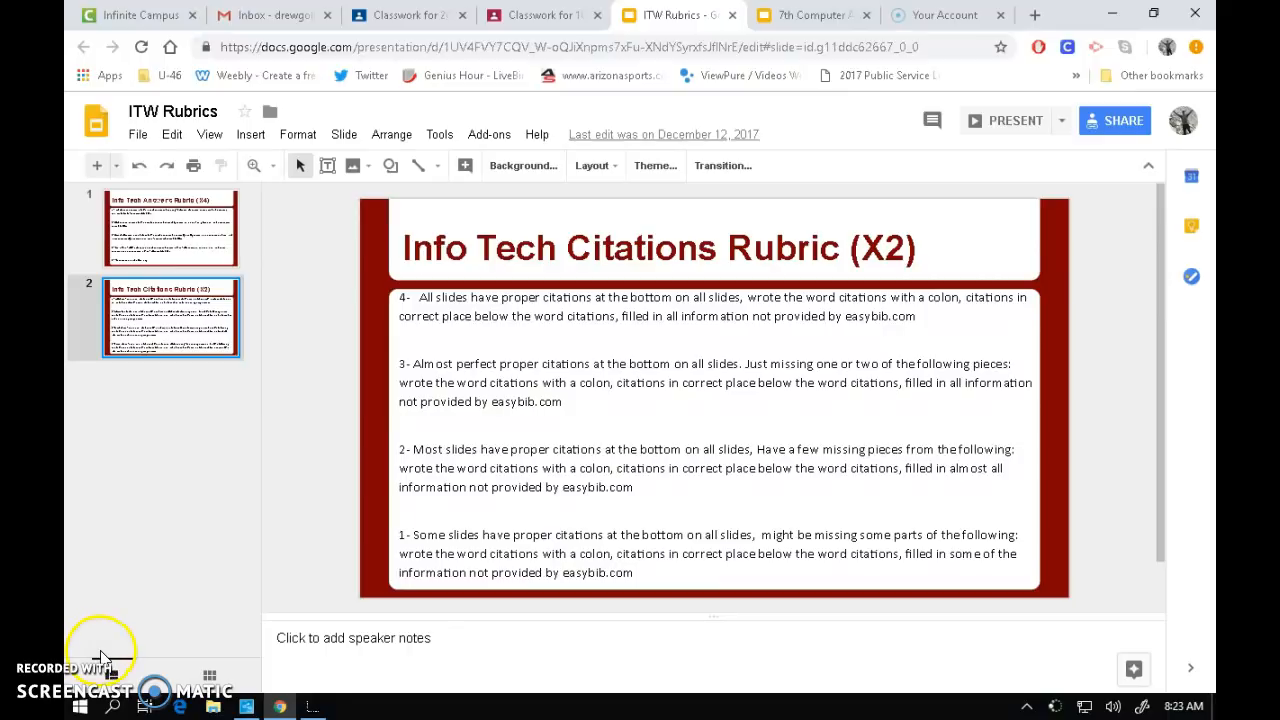
{"action": "left_click", "coordinate": [545, 15]}
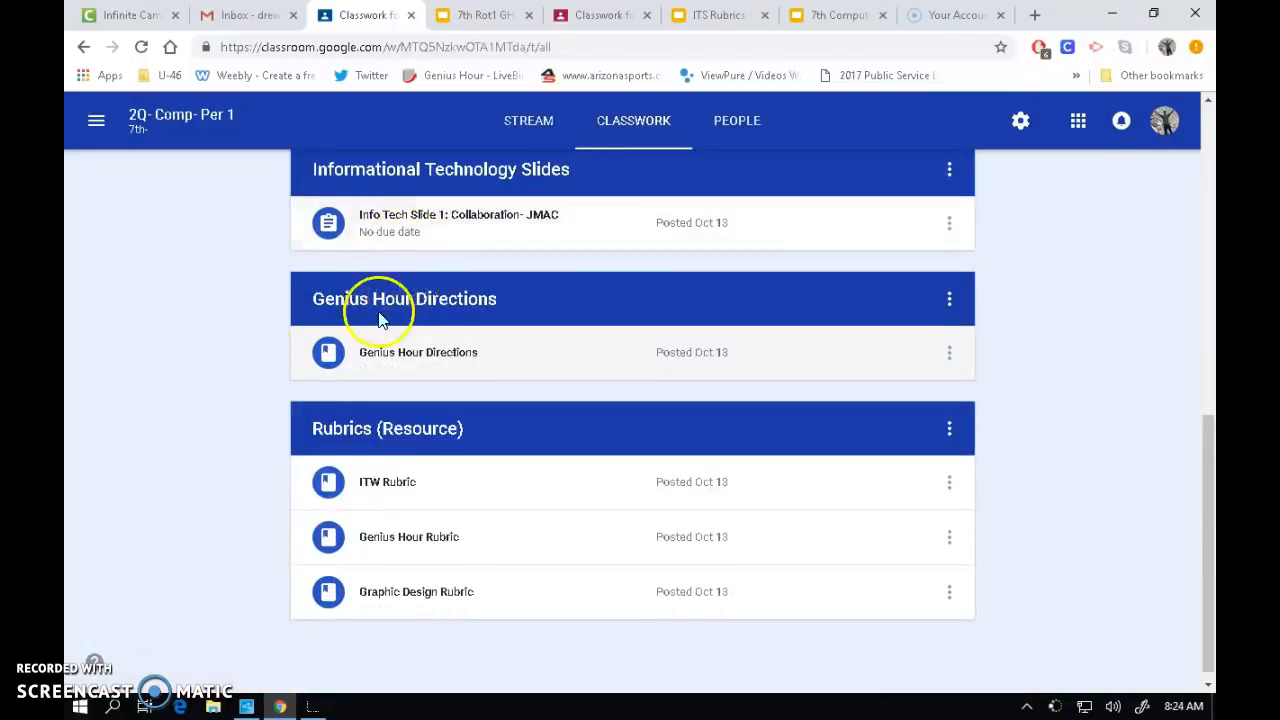
Expand the Genius Hour Directions material and examine the Day 2: Topic Ideas text in the 7th Rot1 GH 2018/19 slides
{"action": "left_click", "coordinate": [424, 356]}
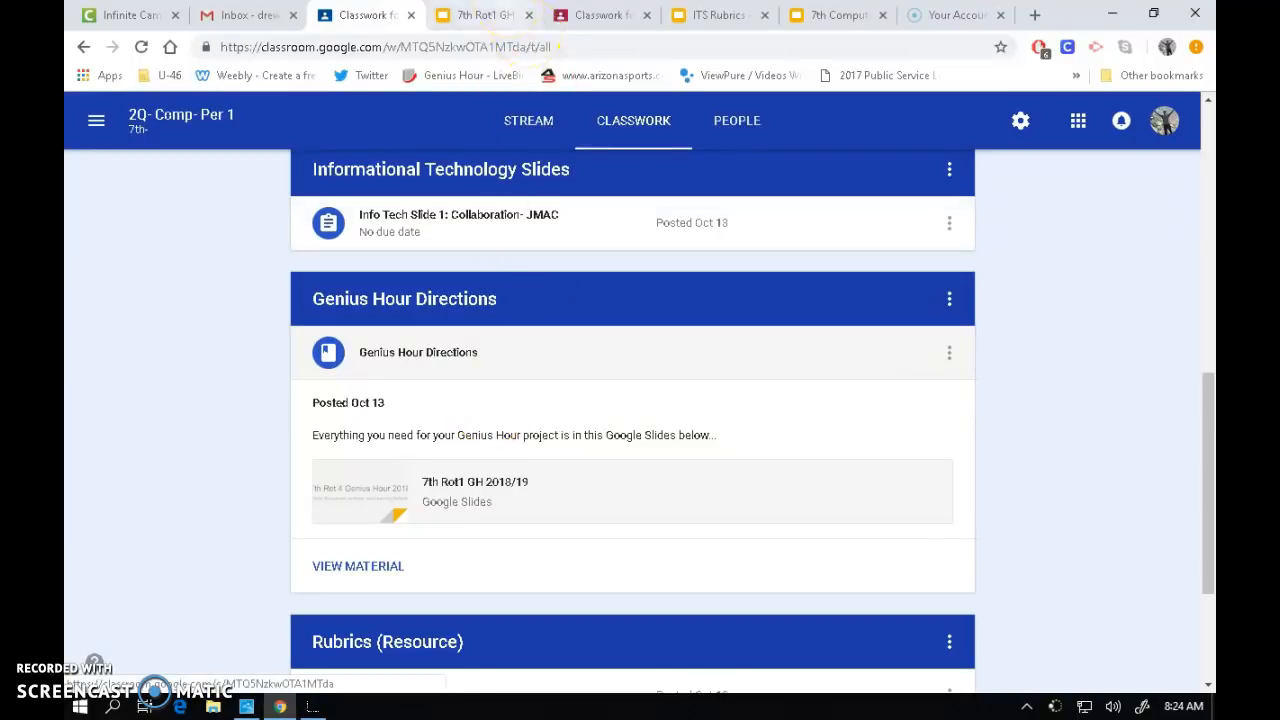
{"action": "left_click", "coordinate": [488, 16]}
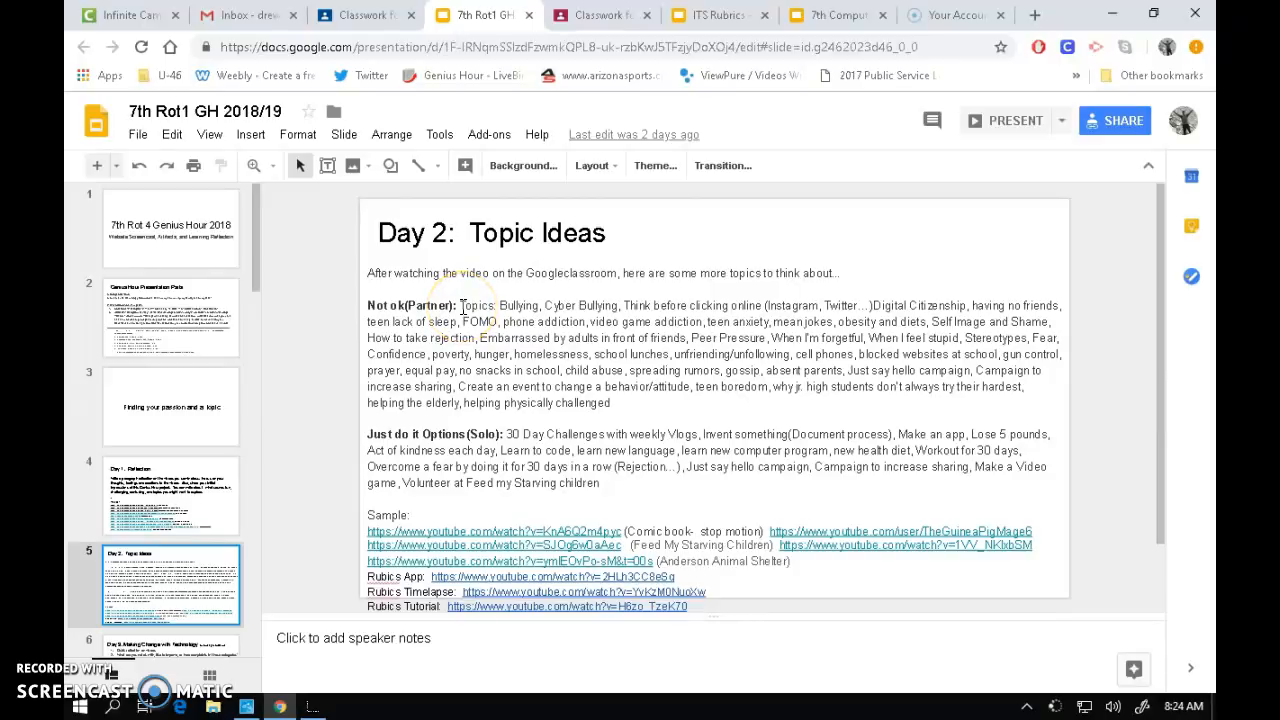
{"action": "left_click_drag", "start_coordinate": [461, 307], "coordinate": [615, 492]}
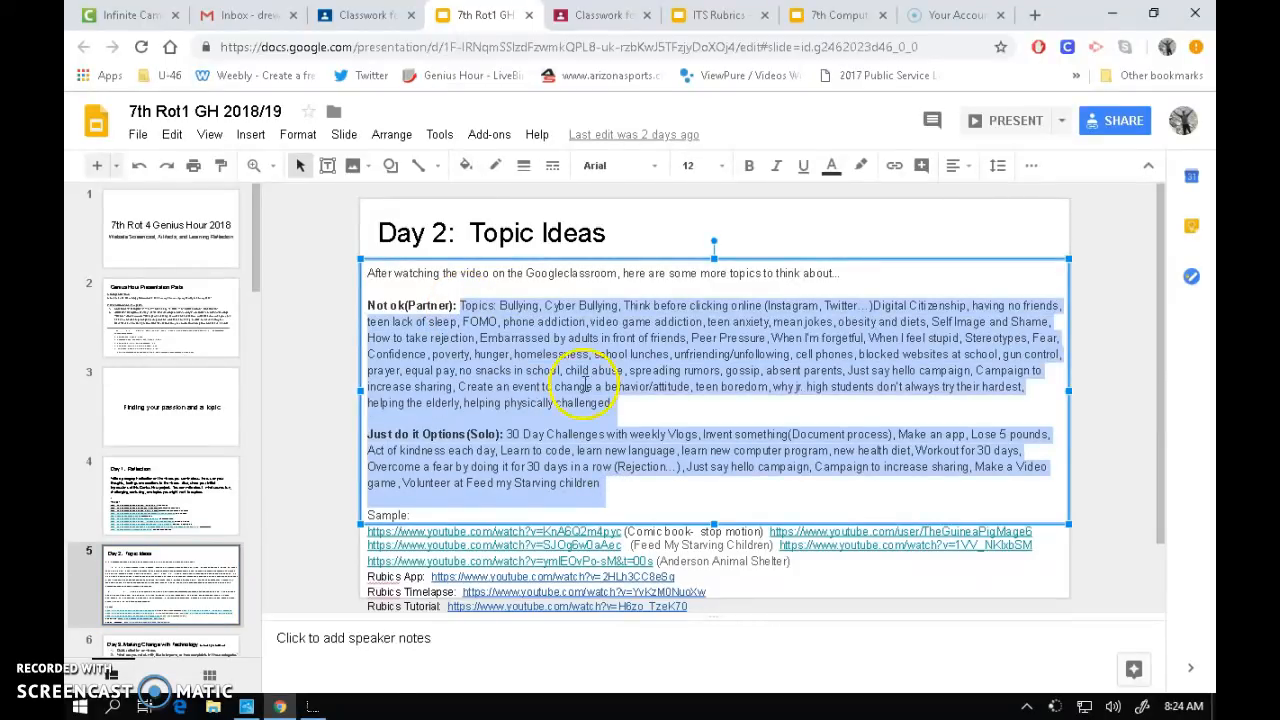
{"action": "left_click", "coordinate": [547, 359]}
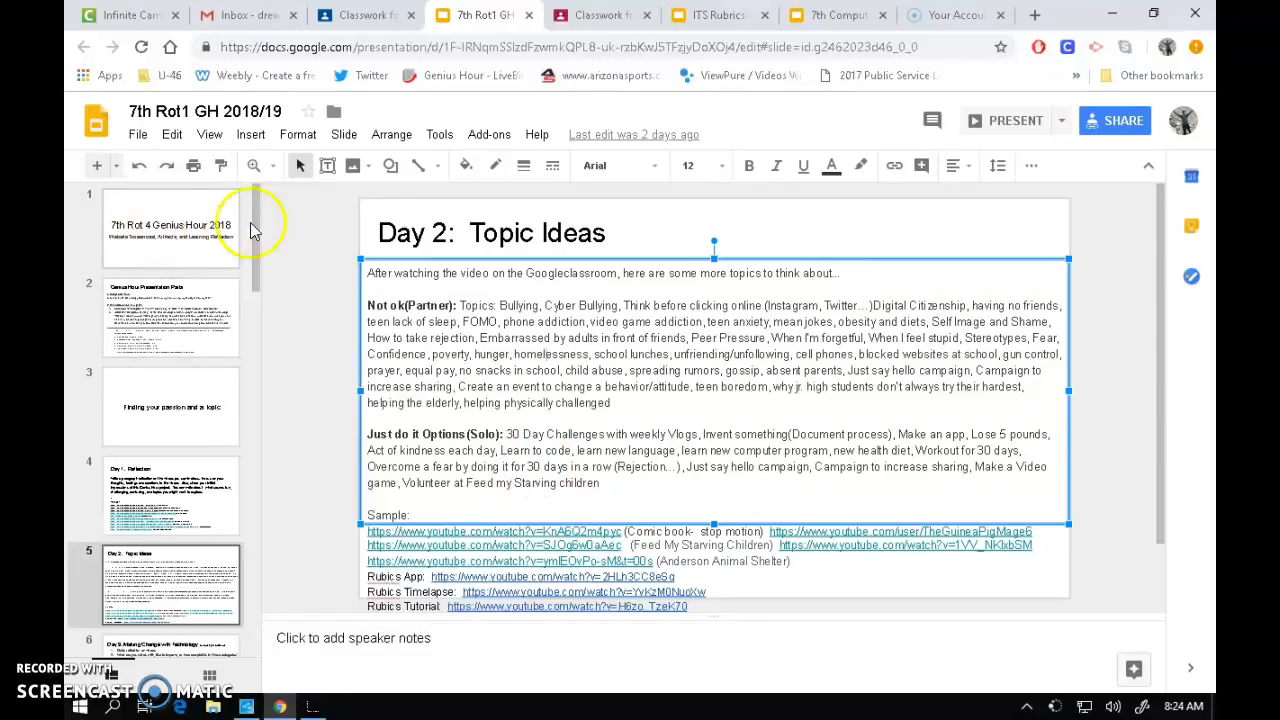
View the Genius Hour Pitch and Pitch Components slides of the presentation
{"action": "left_click_drag", "start_coordinate": [250, 218], "coordinate": [252, 400]}
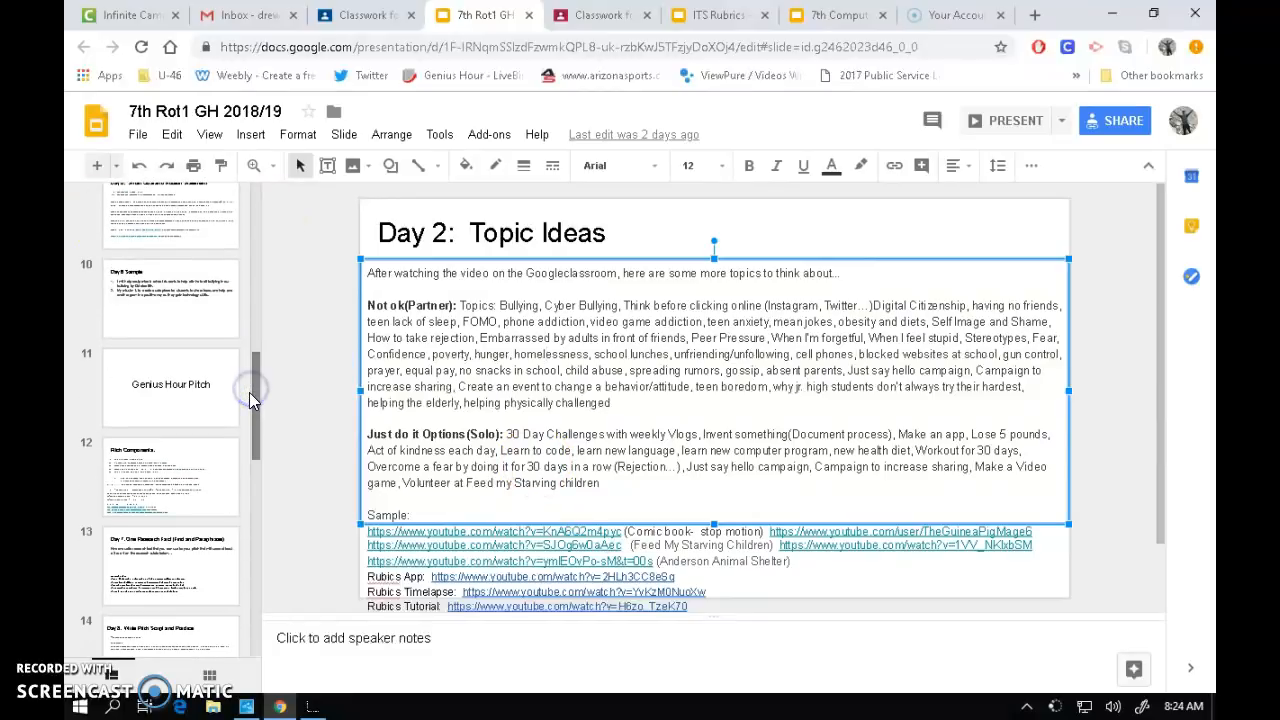
{"action": "left_click", "coordinate": [197, 400]}
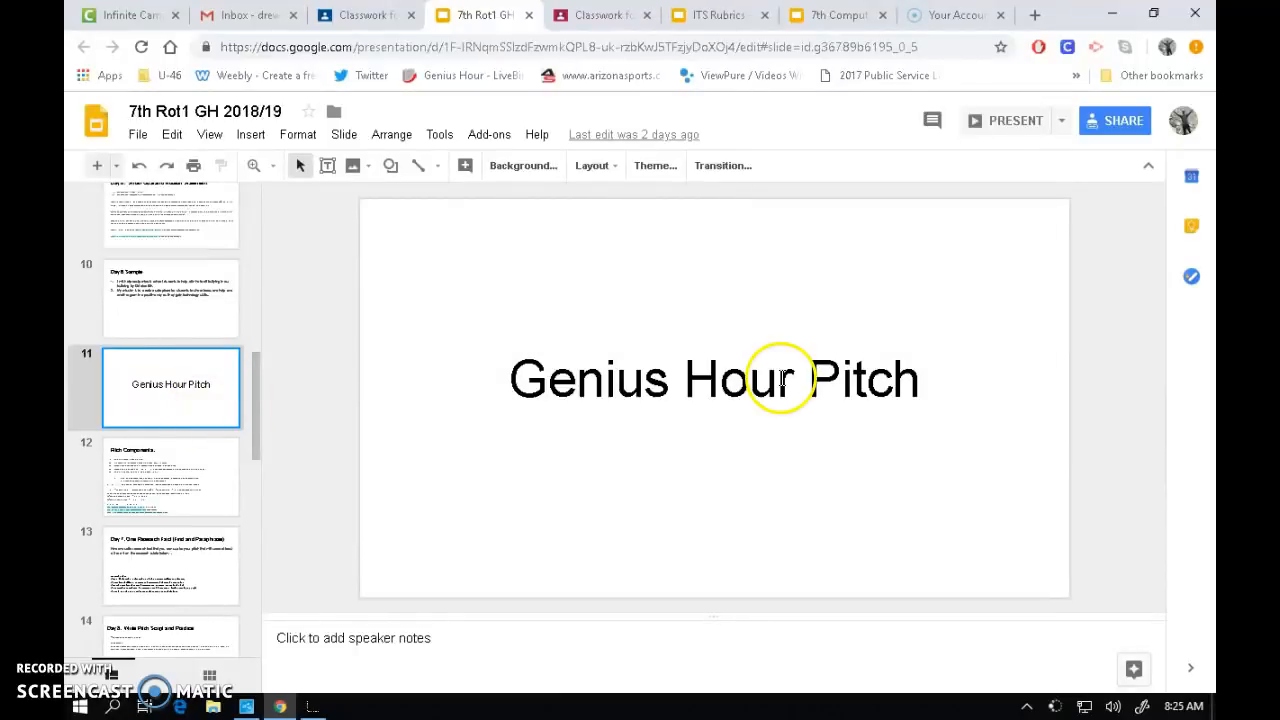
{"action": "left_click", "coordinate": [155, 496]}
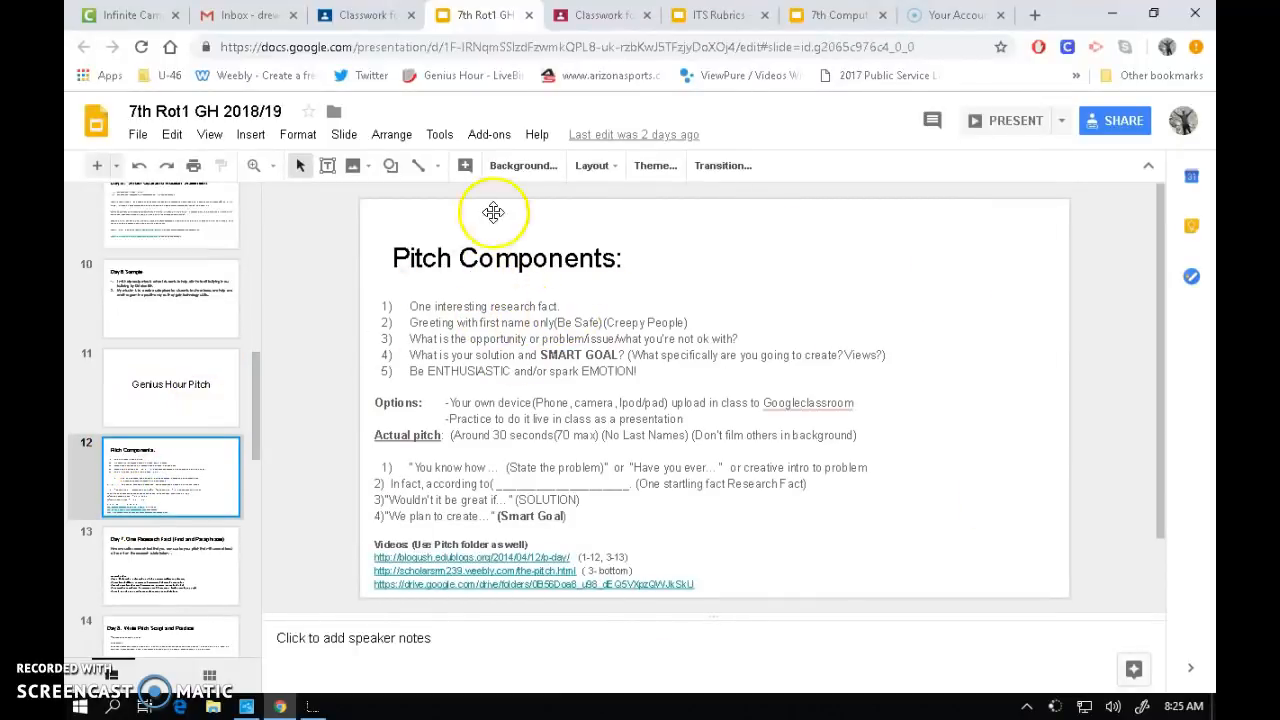
Return to the 2Q- Comp- Per 1 classwork page and view its first topics, starting with Daily Agenda
{"action": "left_click", "coordinate": [366, 14]}
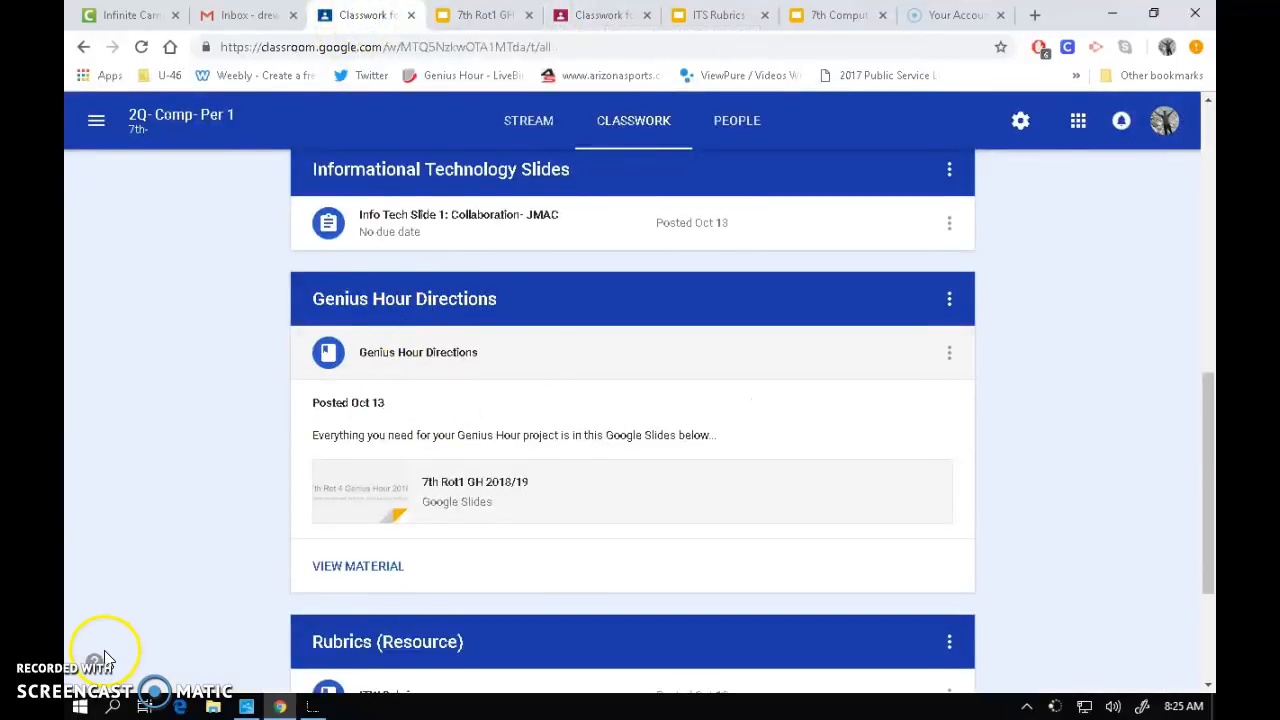
{"action": "scroll", "coordinate": [100, 652], "scroll_direction": "up", "scroll_amount": 10}
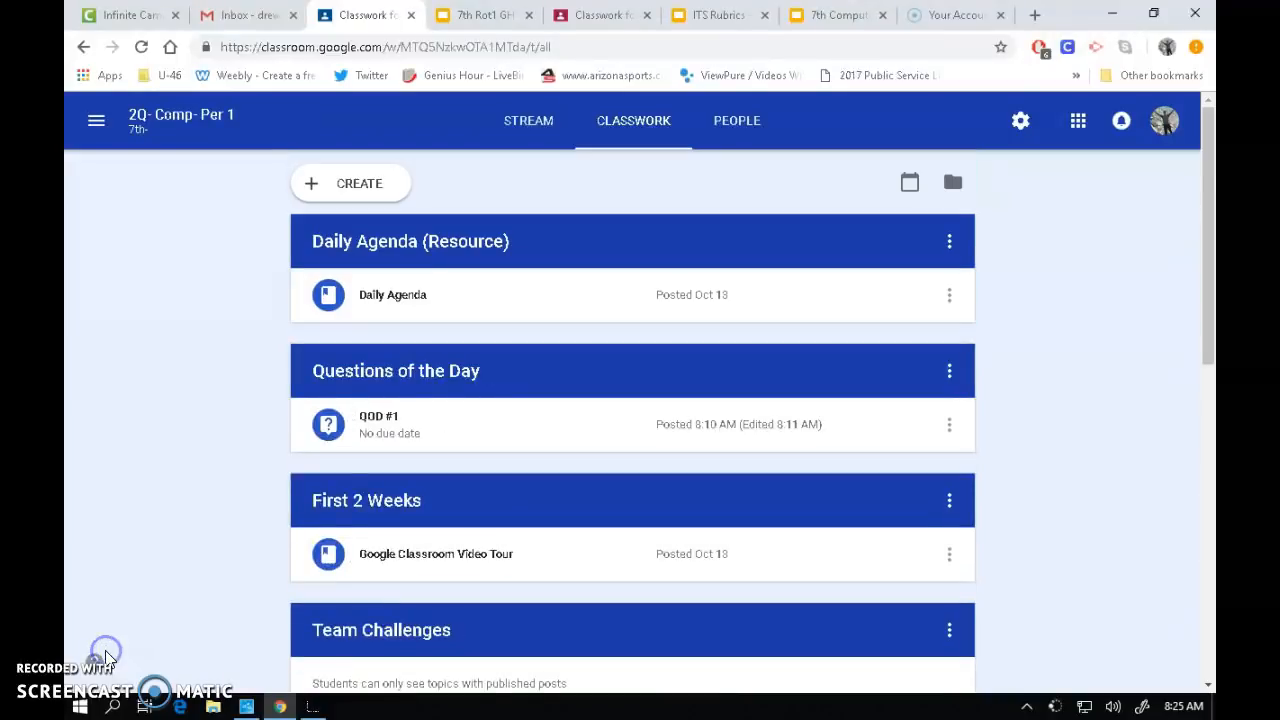
{"action": "scroll", "coordinate": [242, 333], "scroll_direction": "down", "scroll_amount": 1}
{"action": "scroll", "coordinate": [241, 331], "scroll_direction": "up", "scroll_amount": 1}
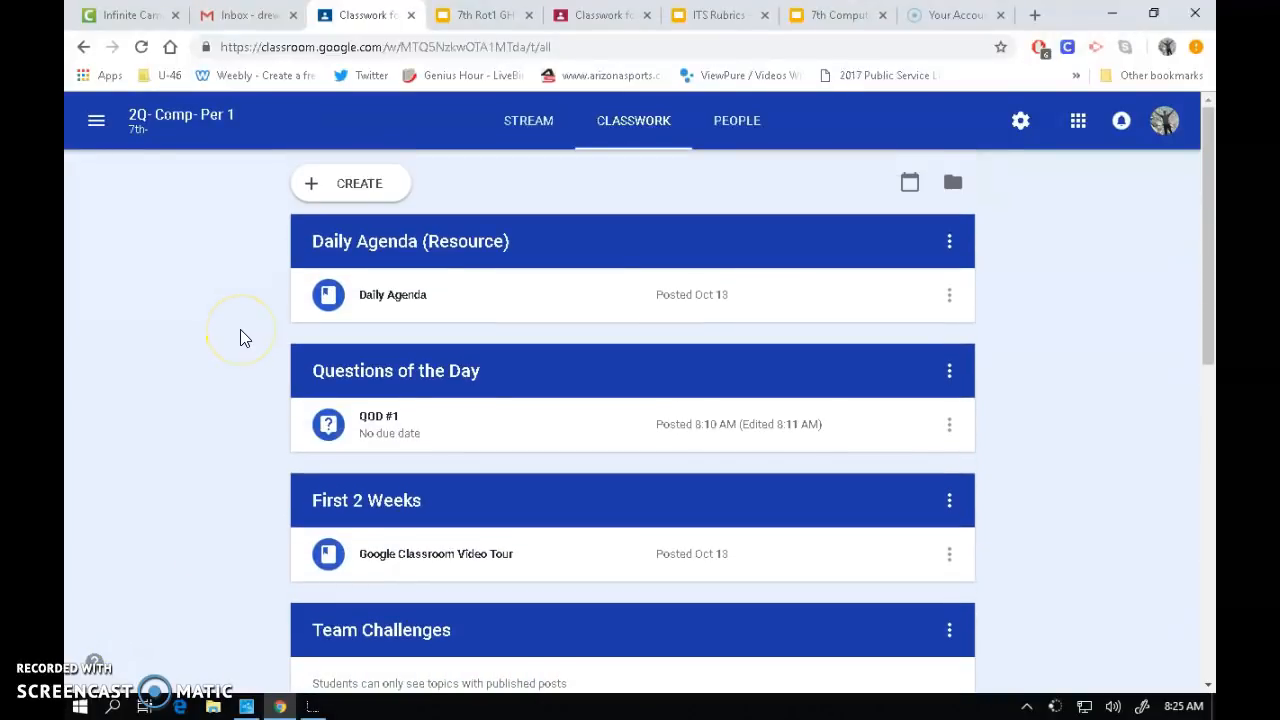